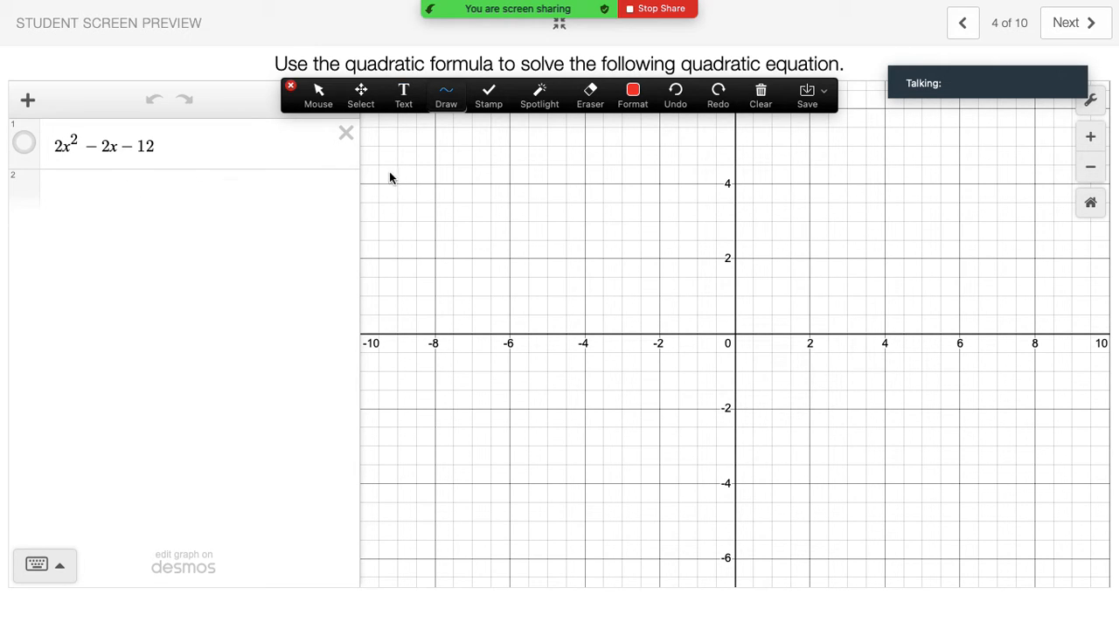
# Handwrite the quadratic formula (−b ± √(b²−4ac))/2a in red on the upper-left of the graph.
pyautogui.moveTo(388, 173)
pyautogui.mouseDown()
pyautogui.moveTo(414, 168)
pyautogui.moveTo(420, 192)
pyautogui.mouseUp()
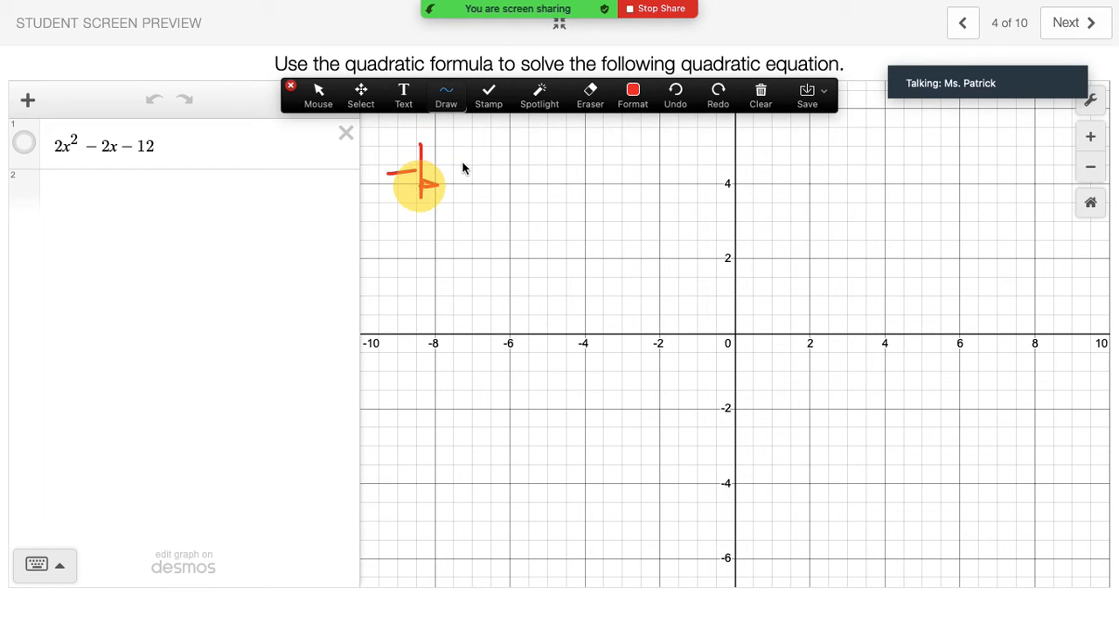
pyautogui.moveTo(462, 159)
pyautogui.mouseDown()
pyautogui.moveTo(465, 188)
pyautogui.moveTo(490, 167)
pyautogui.moveTo(460, 193)
pyautogui.moveTo(509, 188)
pyautogui.moveTo(508, 138)
pyautogui.moveTo(707, 124)
pyautogui.mouseUp()
pyautogui.moveTo(534, 150)
pyautogui.mouseDown()
pyautogui.moveTo(537, 194)
pyautogui.moveTo(582, 163)
pyautogui.moveTo(649, 174)
pyautogui.moveTo(641, 185)
pyautogui.moveTo(706, 184)
pyautogui.mouseUp()
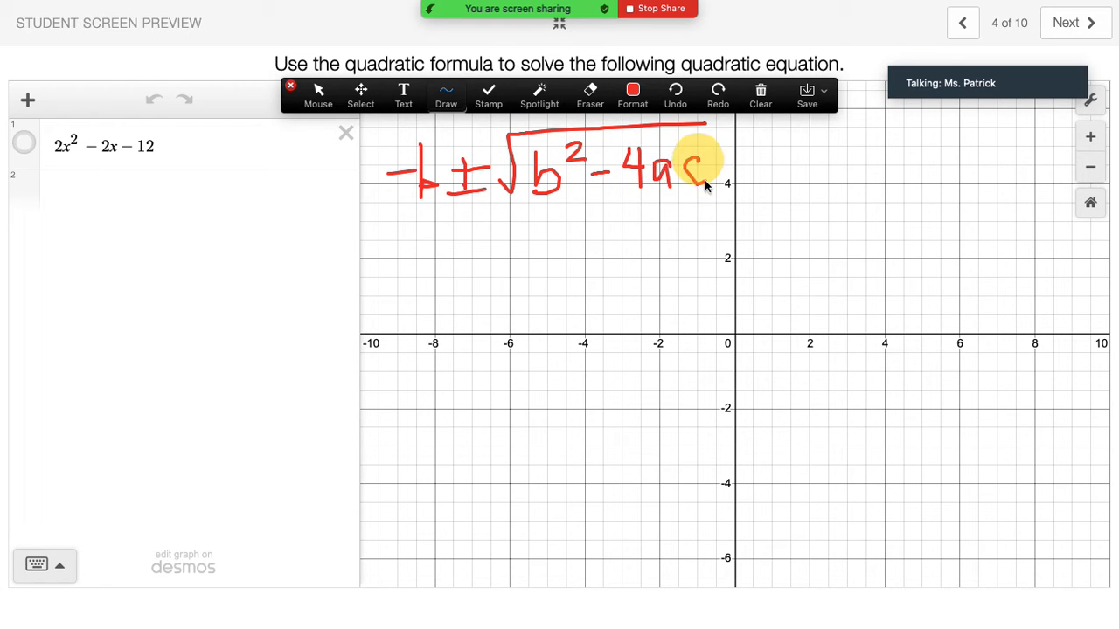
pyautogui.moveTo(402, 219); pyautogui.dragTo(687, 208)
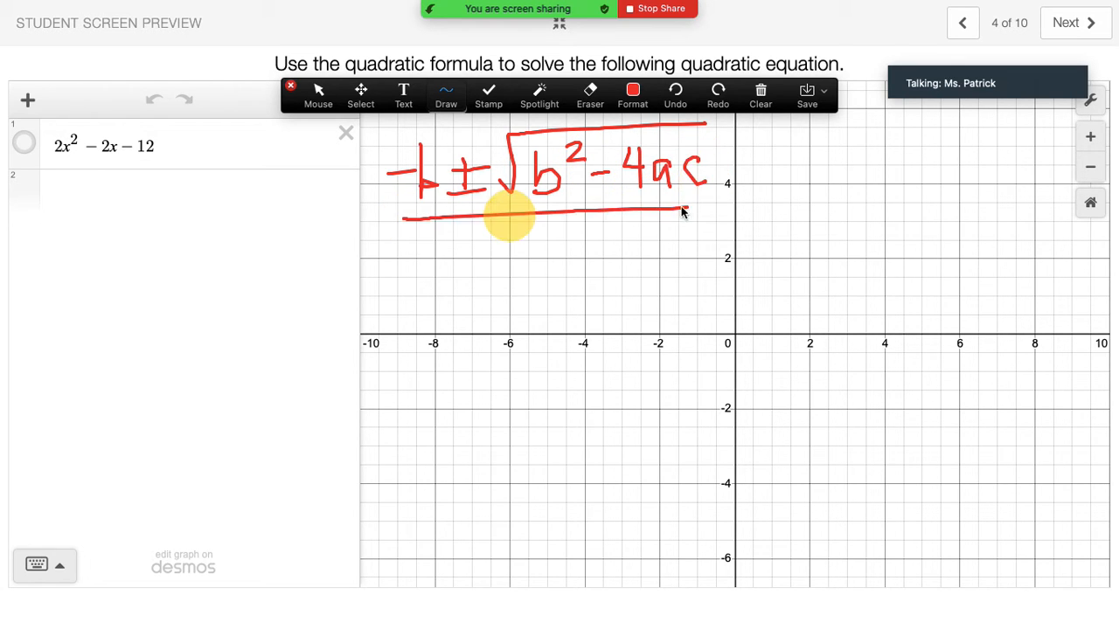
pyautogui.moveTo(513, 237)
pyautogui.mouseDown()
pyautogui.moveTo(528, 248)
pyautogui.moveTo(515, 270)
pyautogui.moveTo(556, 264)
pyautogui.mouseUp()
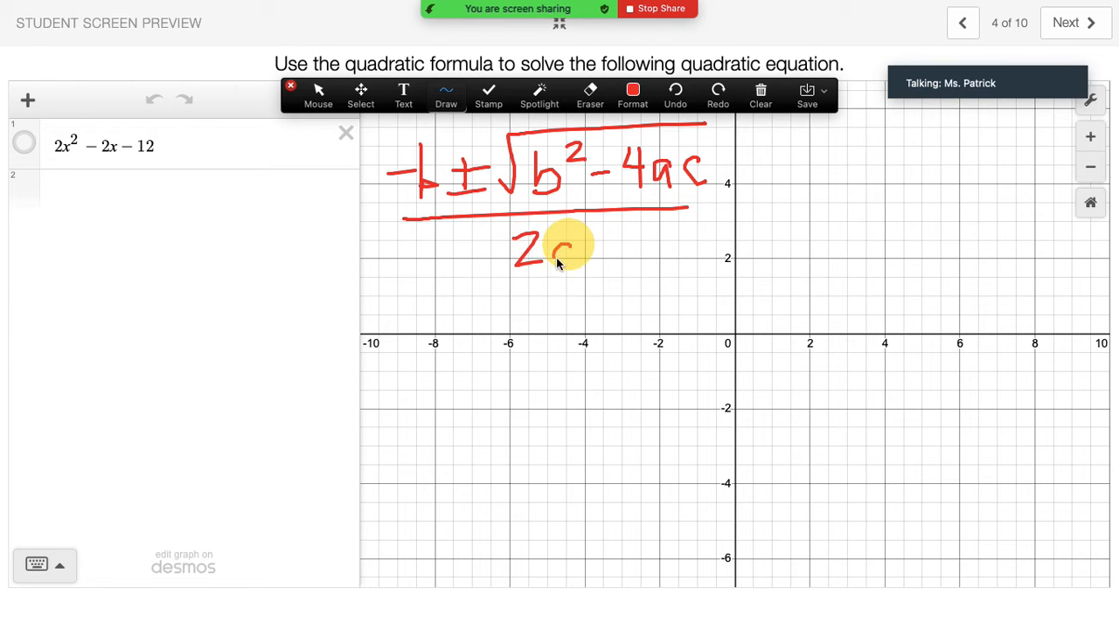
pyautogui.click(635, 102)
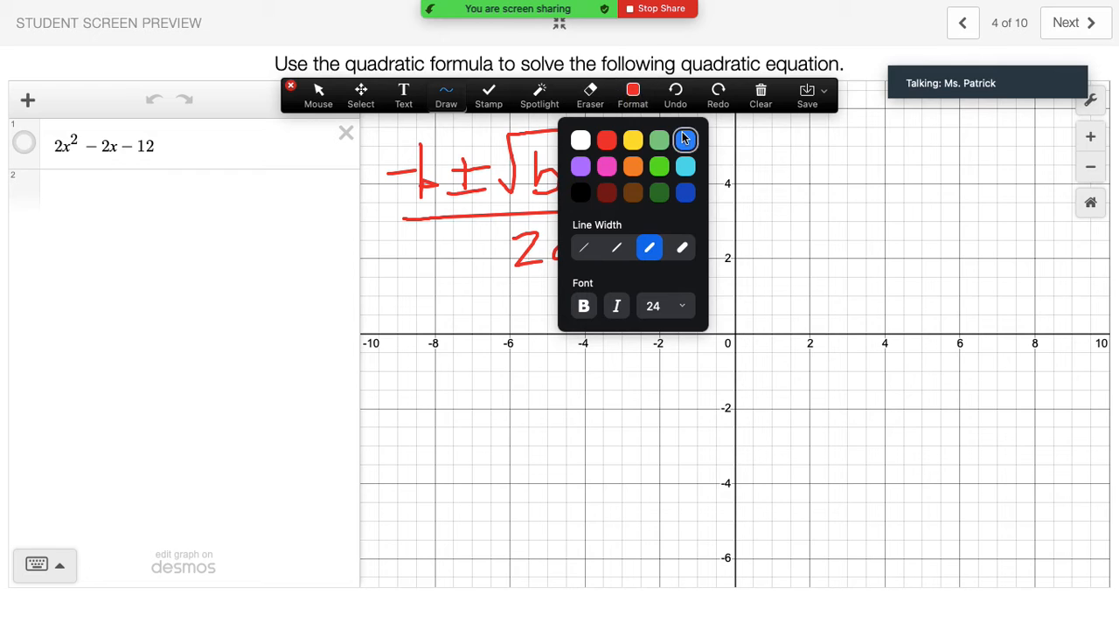
# Switch the pen to blue and write a=2, b=−2, c=−12 beneath the formula.
pyautogui.click(687, 143)
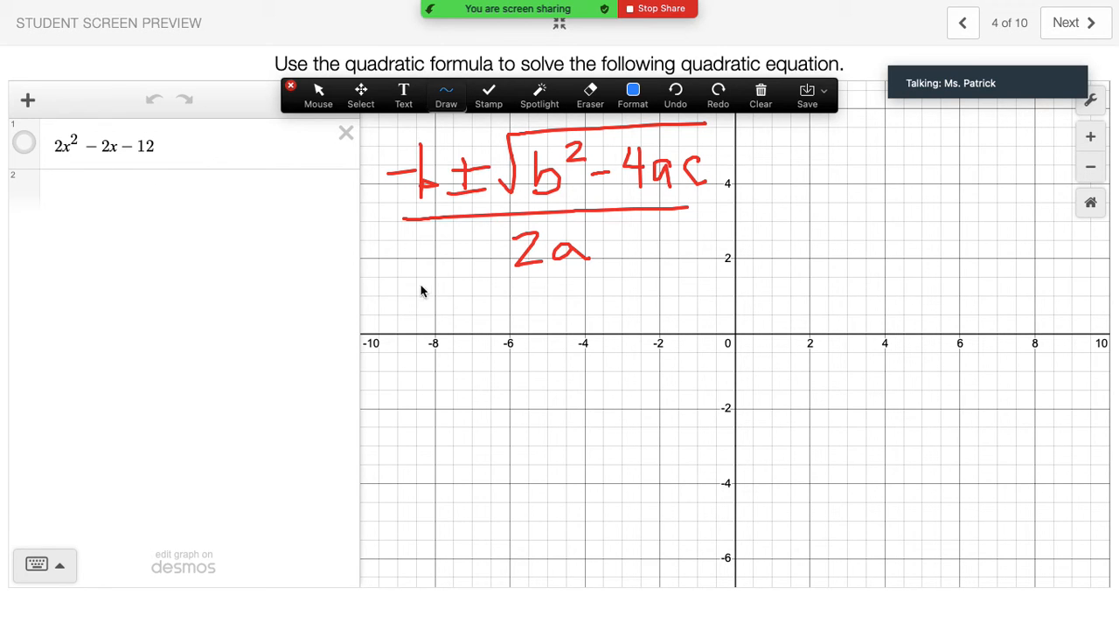
pyautogui.moveTo(418, 294)
pyautogui.mouseDown()
pyautogui.moveTo(404, 297)
pyautogui.moveTo(416, 310)
pyautogui.moveTo(435, 288)
pyautogui.moveTo(449, 285)
pyautogui.moveTo(443, 301)
pyautogui.moveTo(464, 288)
pyautogui.moveTo(449, 319)
pyautogui.moveTo(473, 315)
pyautogui.mouseUp()
pyautogui.moveTo(524, 281)
pyautogui.mouseDown()
pyautogui.moveTo(525, 313)
pyautogui.moveTo(584, 294)
pyautogui.moveTo(579, 310)
pyautogui.moveTo(597, 311)
pyautogui.mouseUp()
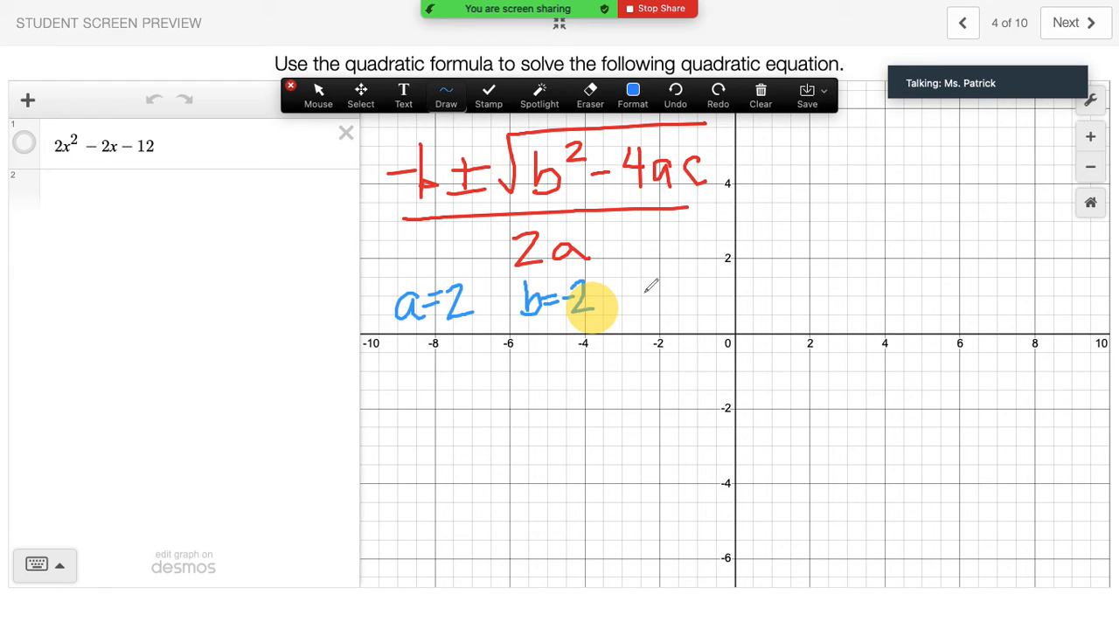
pyautogui.moveTo(649, 286)
pyautogui.mouseDown()
pyautogui.moveTo(651, 310)
pyautogui.moveTo(676, 291)
pyautogui.moveTo(724, 302)
pyautogui.mouseUp()
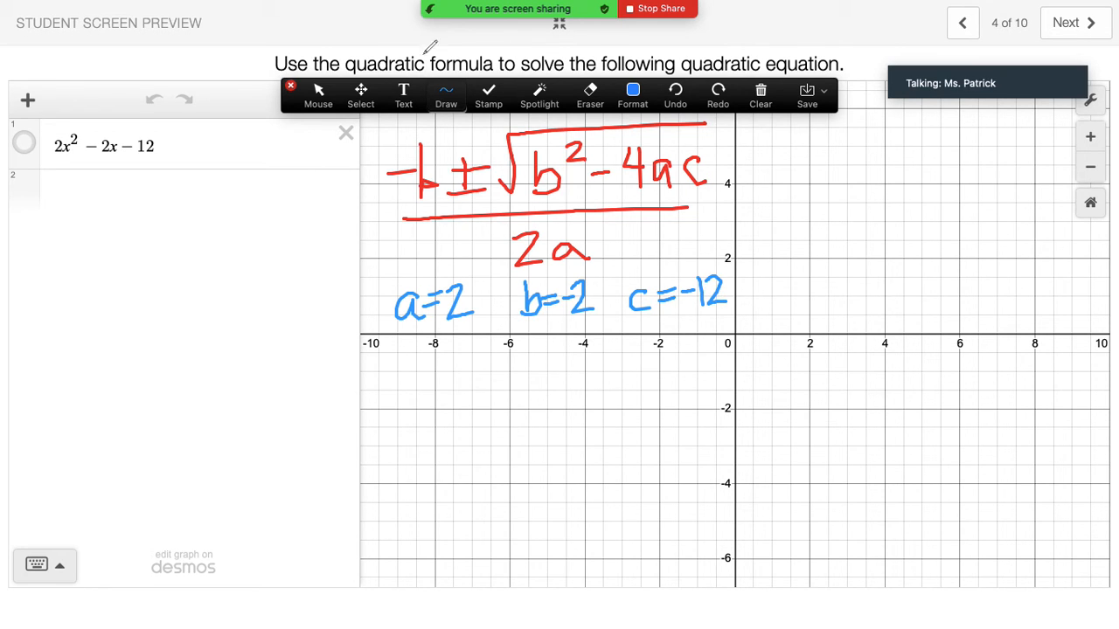
pyautogui.click(318, 96)
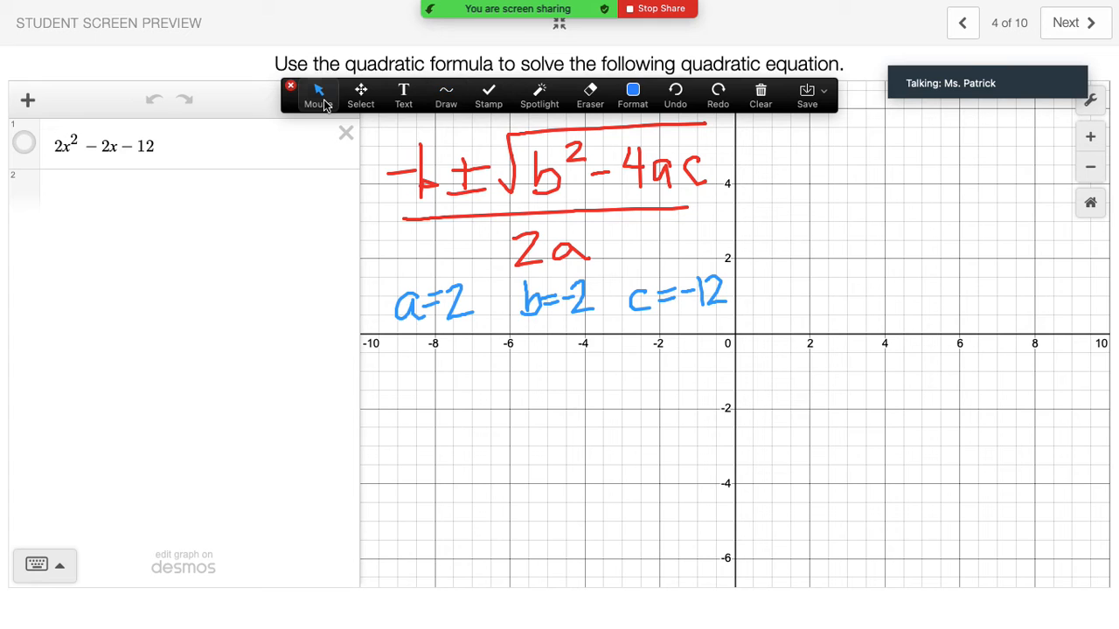
# In expression row 2, insert a fraction with the keypad and begin its numerator with a minus sign.
pyautogui.click(99, 193)
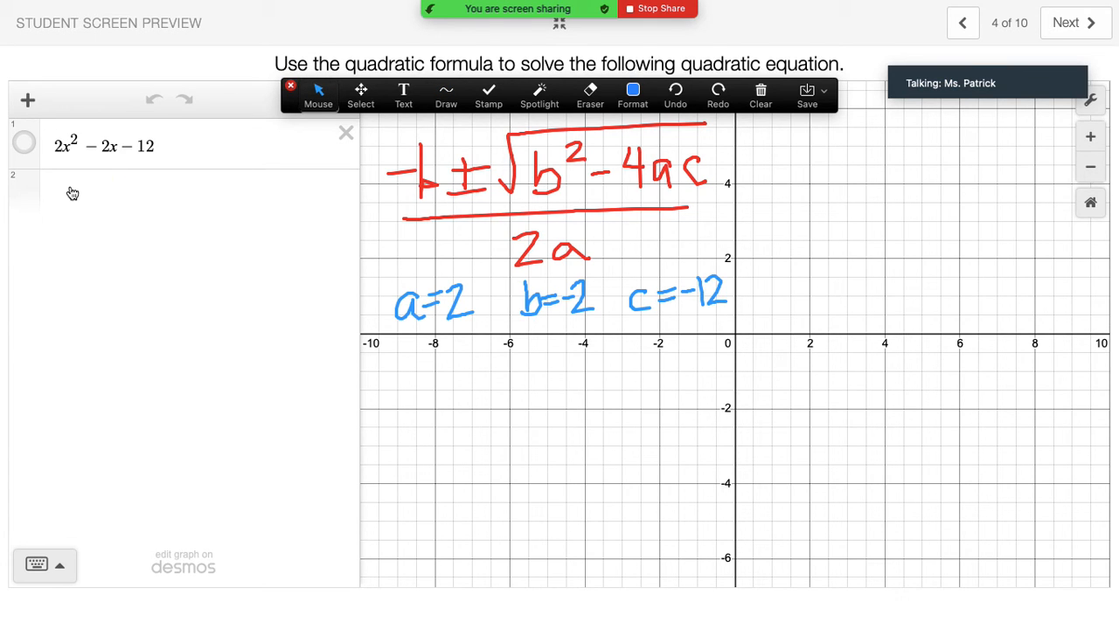
pyautogui.click(70, 186)
pyautogui.click(43, 569)
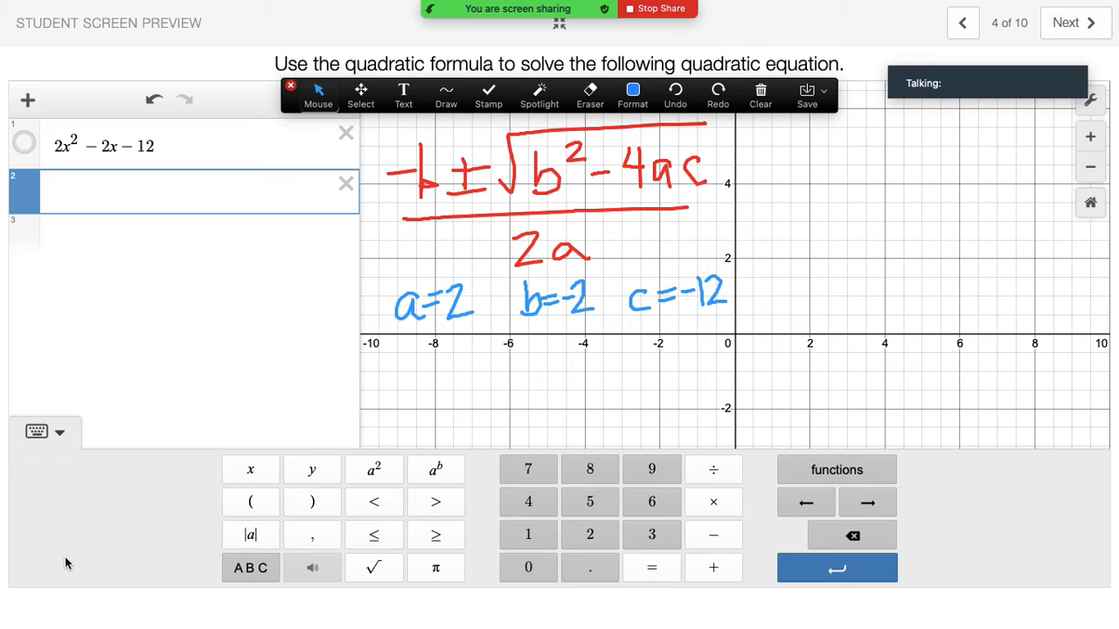
pyautogui.click(715, 472)
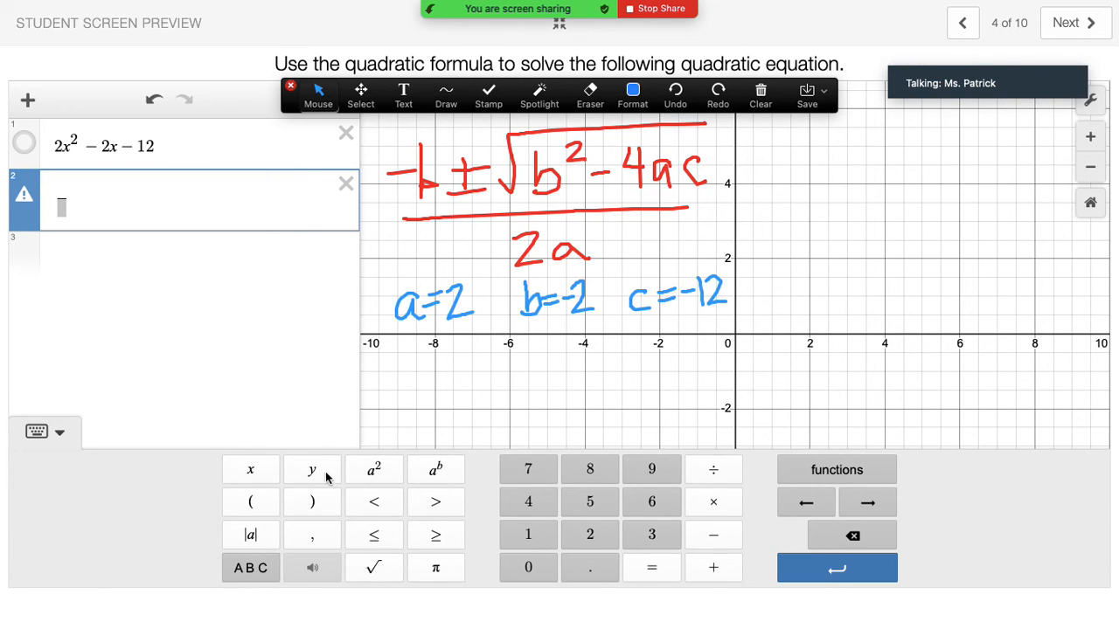
pyautogui.click(714, 541)
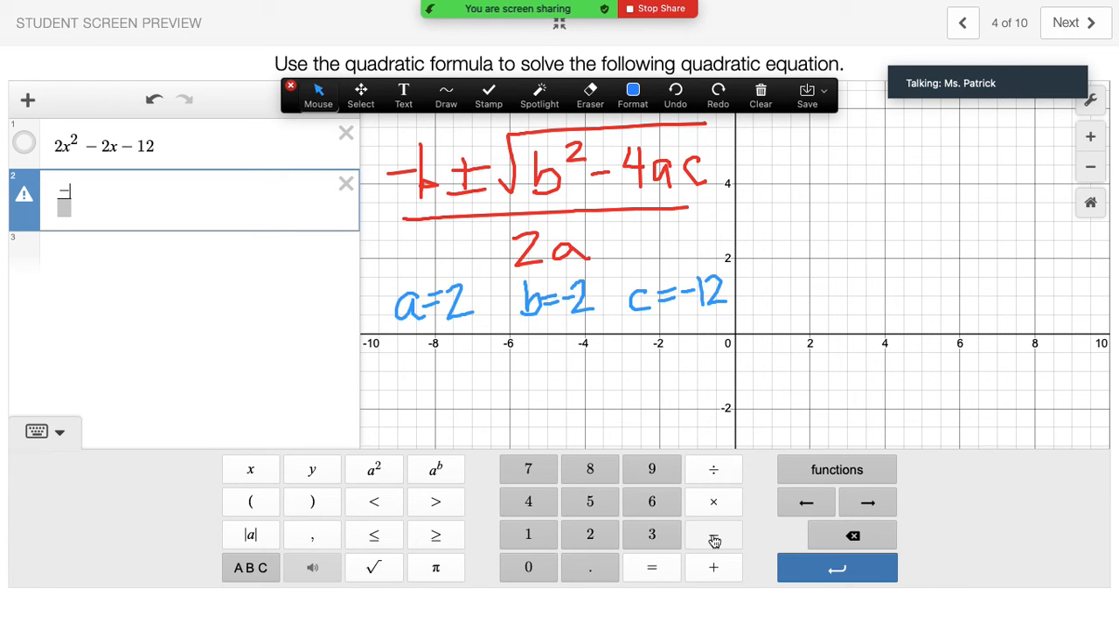
# Enter −(−2) followed by a plus sign in the numerator.
pyautogui.click(259, 504)
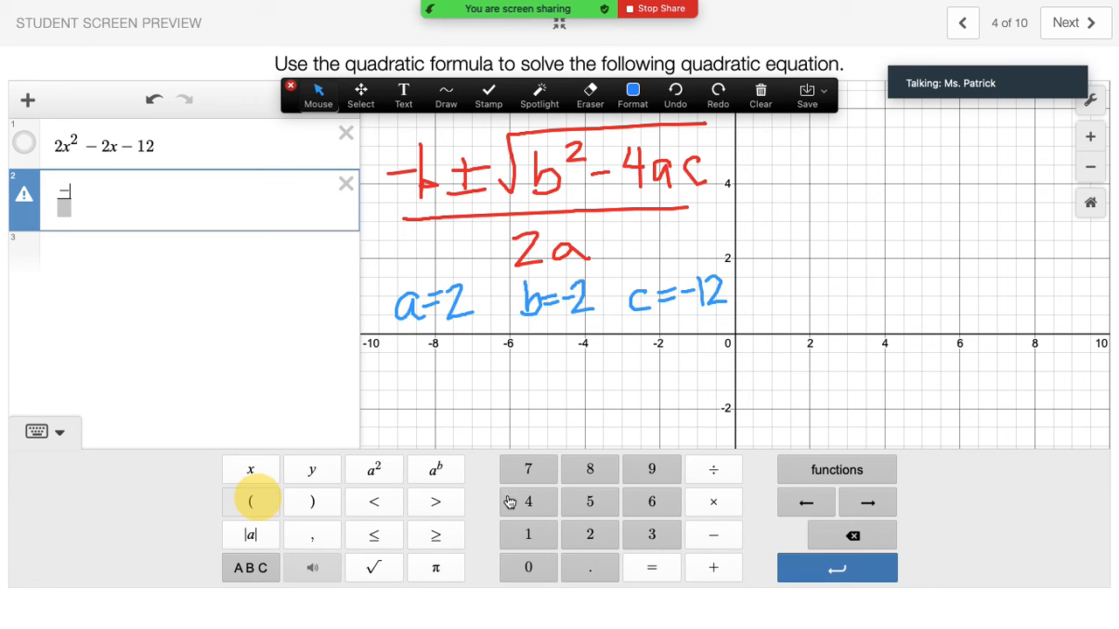
pyautogui.click(702, 535)
pyautogui.click(591, 532)
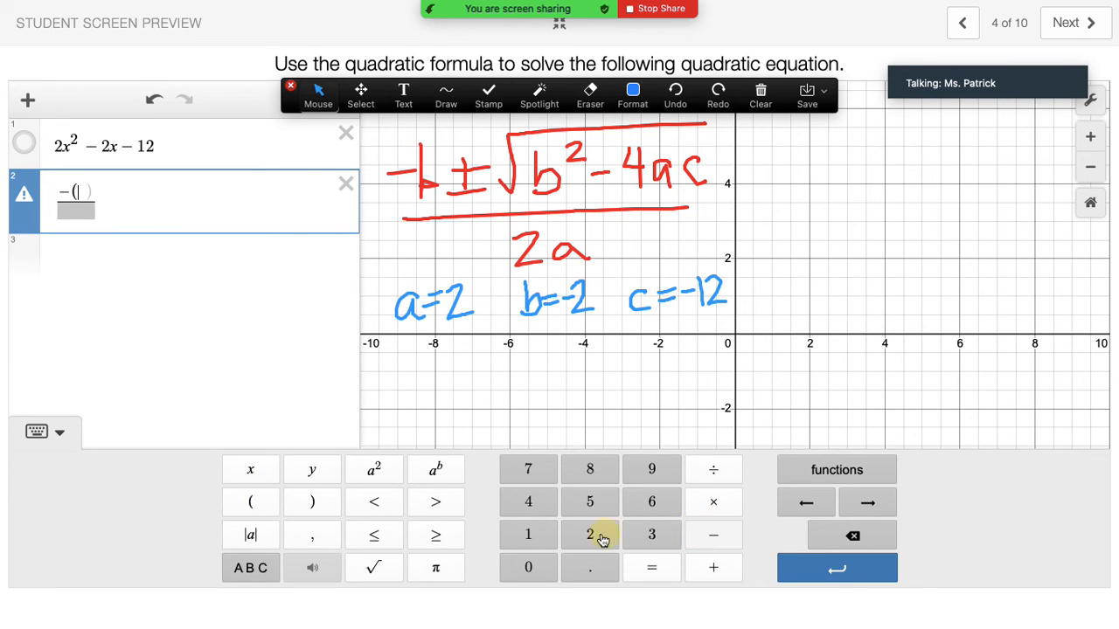
pyautogui.click(314, 503)
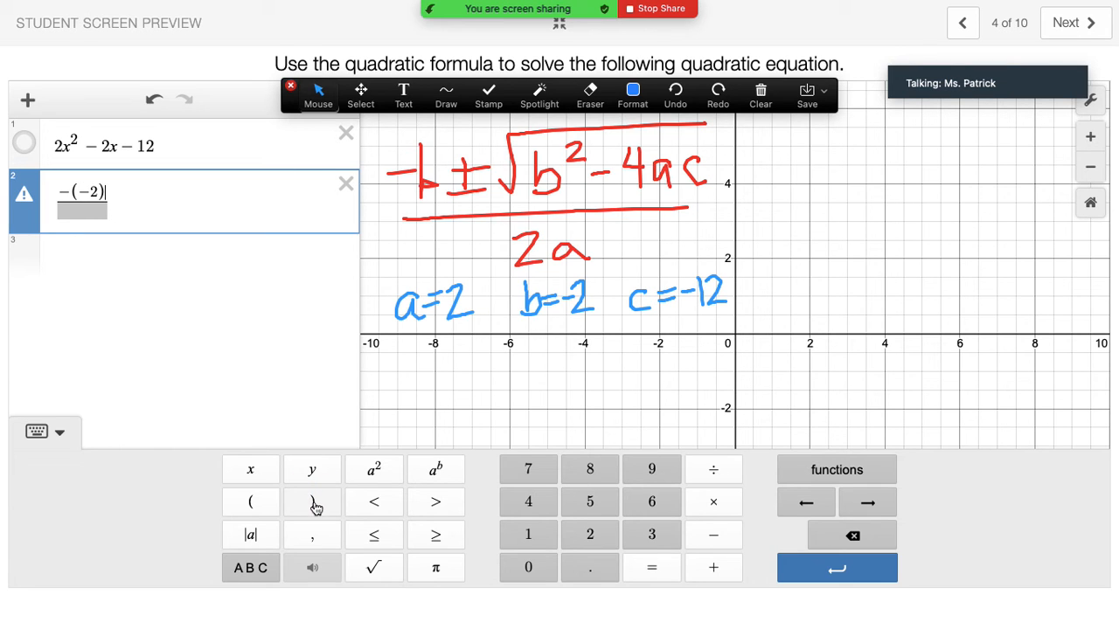
pyautogui.click(712, 569)
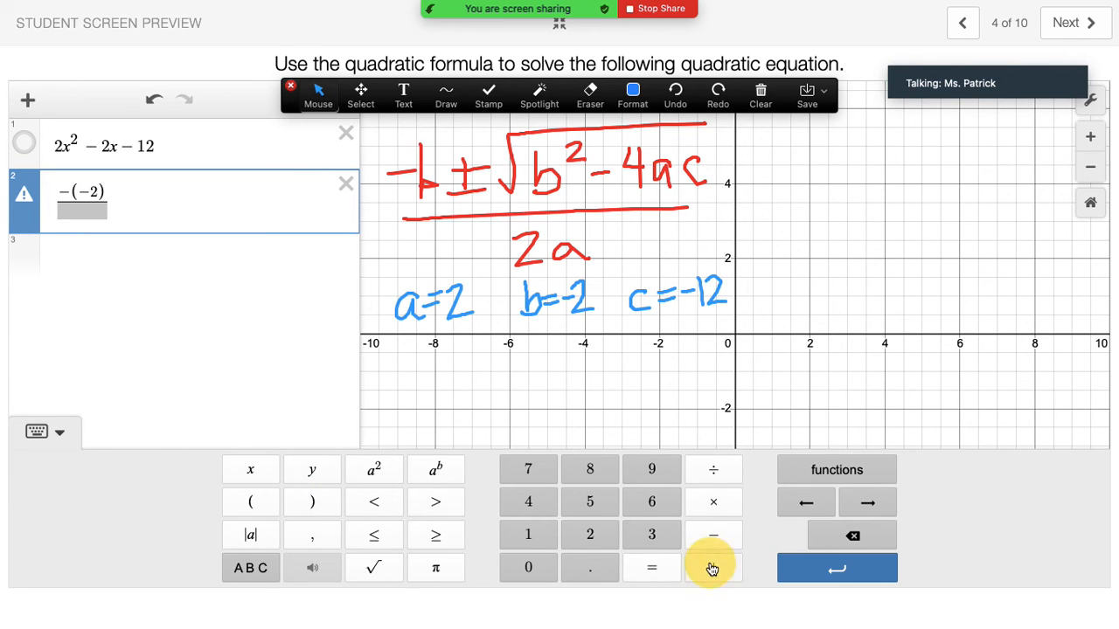
# Add a square root containing (−2)²−4 to the numerator.
pyautogui.click(376, 568)
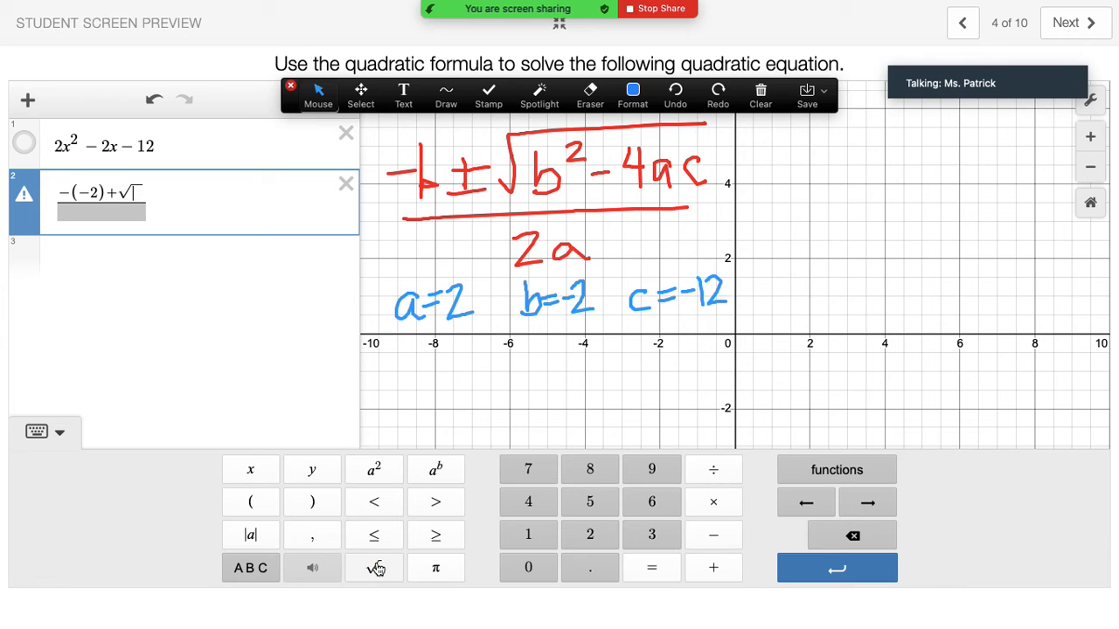
pyautogui.click(267, 507)
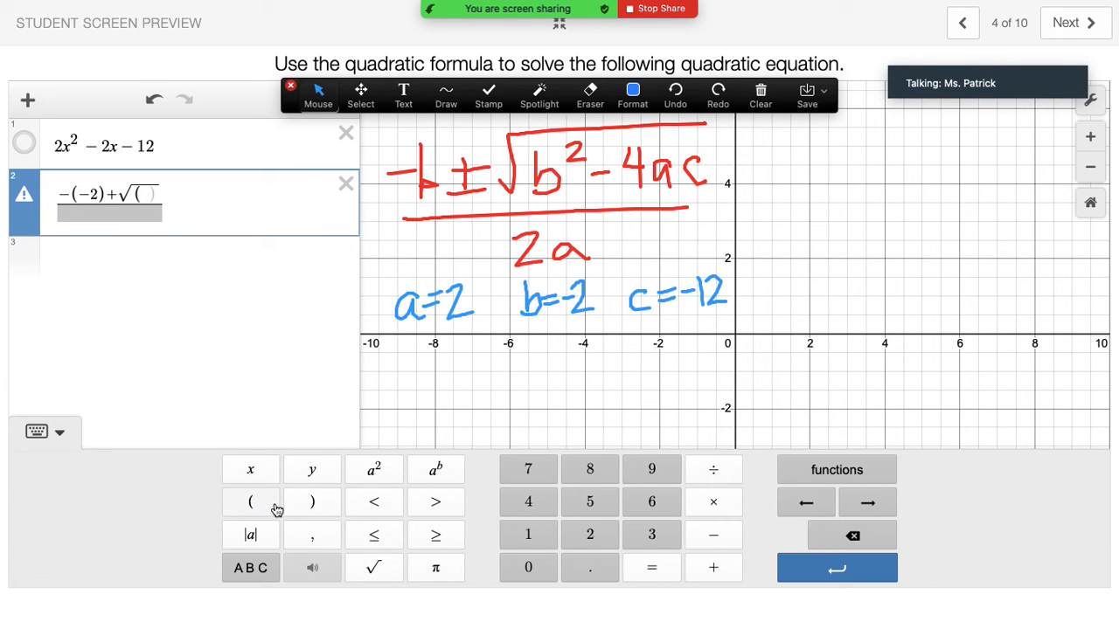
pyautogui.click(705, 544)
pyautogui.click(311, 504)
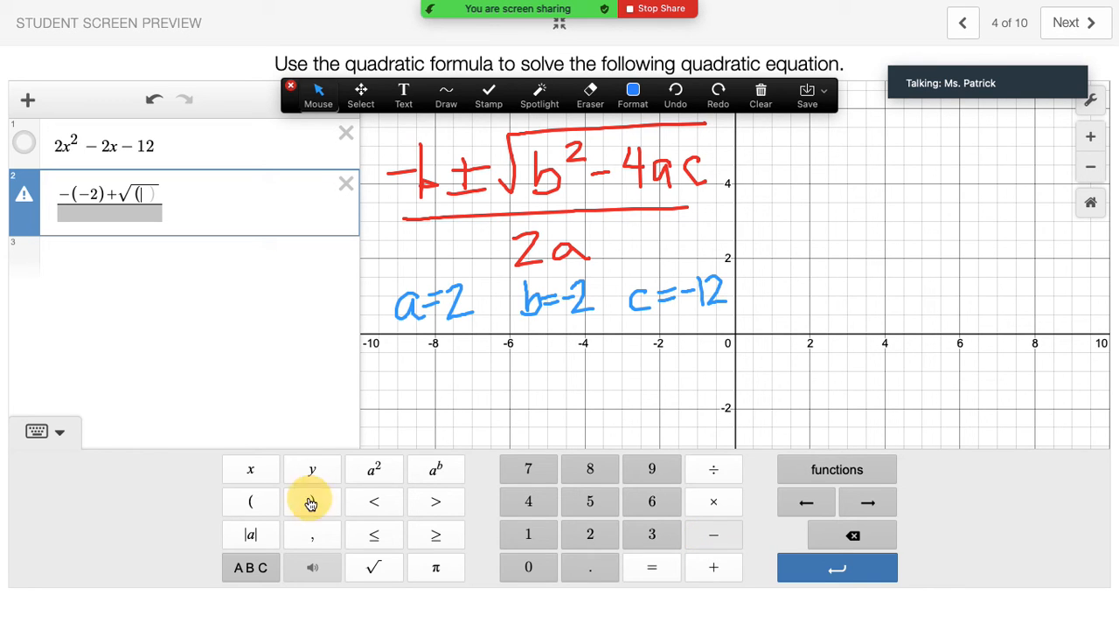
pyautogui.click(374, 472)
pyautogui.click(708, 537)
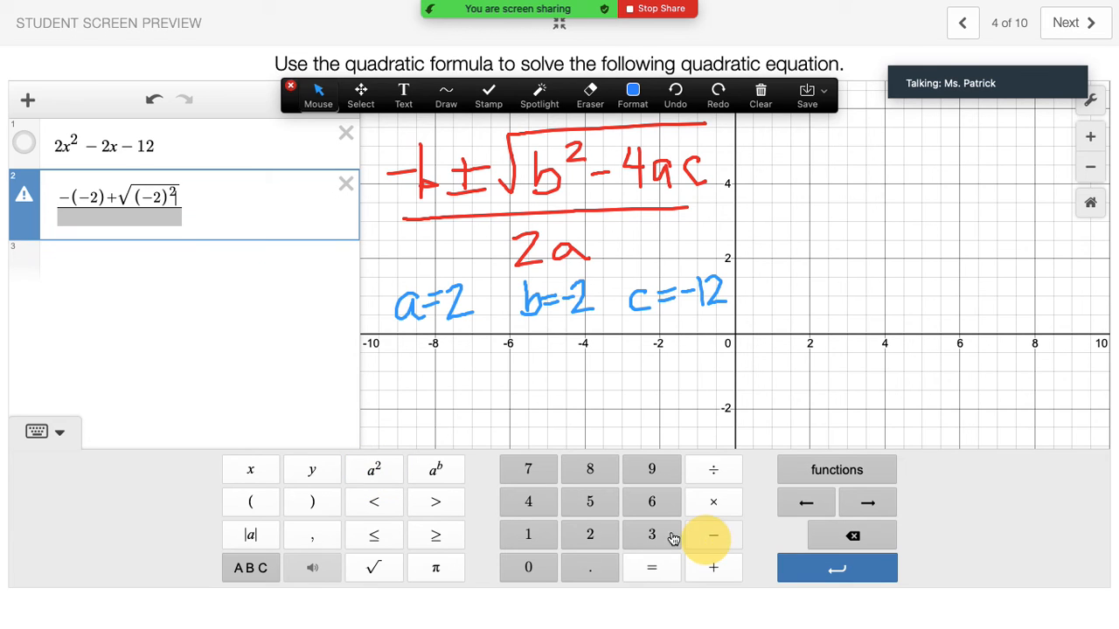
pyautogui.click(531, 500)
# Complete the radicand with (2)(−12), giving √((−2)²−4(2)(−12)).
pyautogui.click(255, 503)
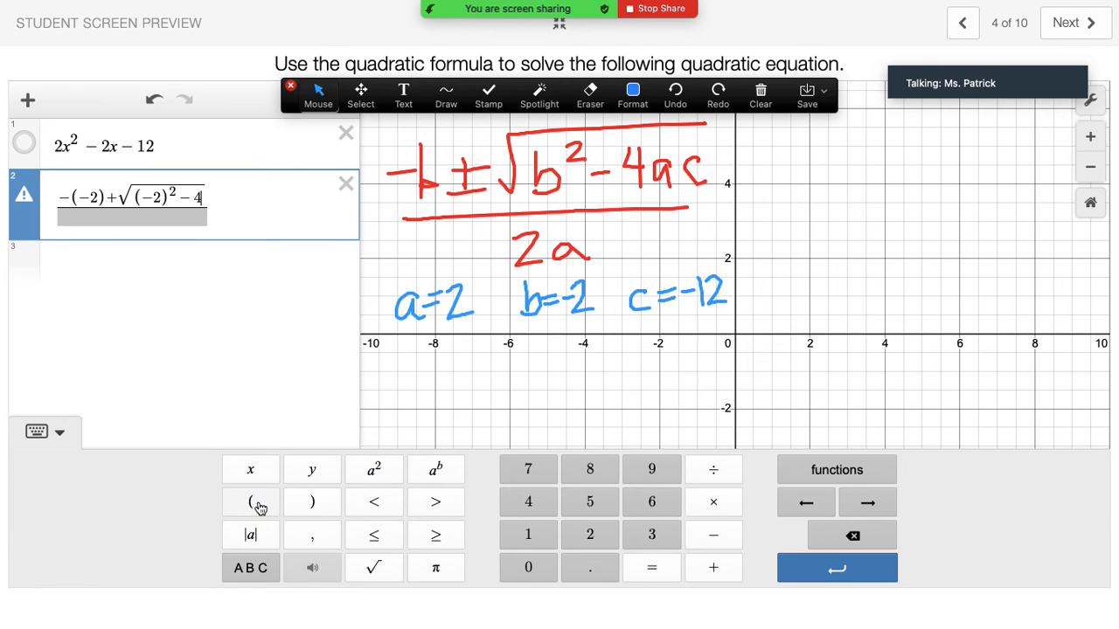
pyautogui.click(582, 535)
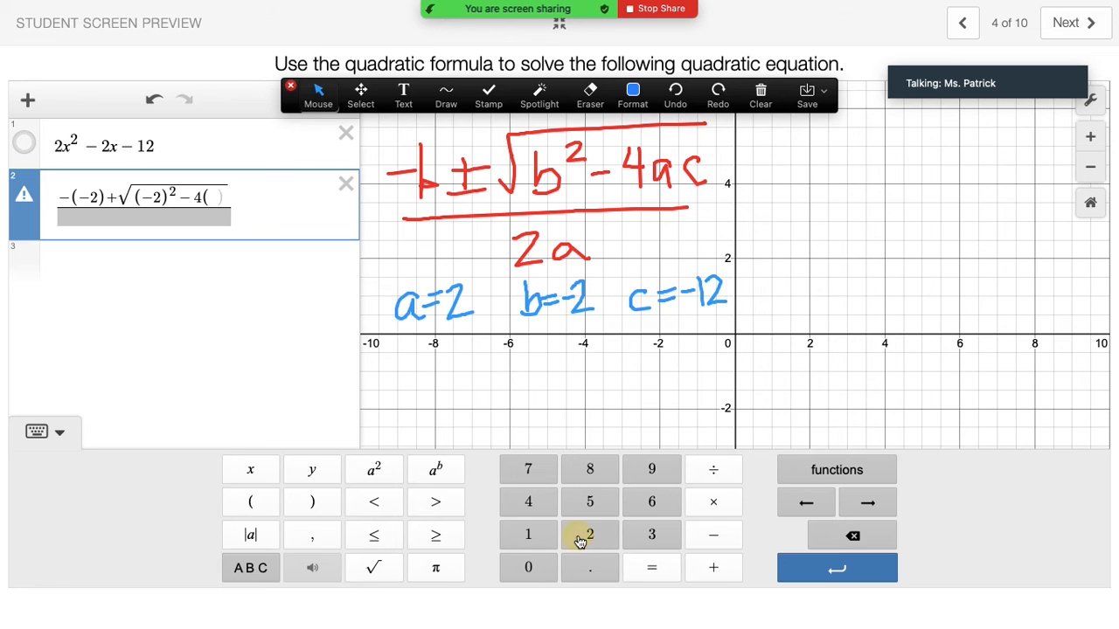
pyautogui.click(329, 507)
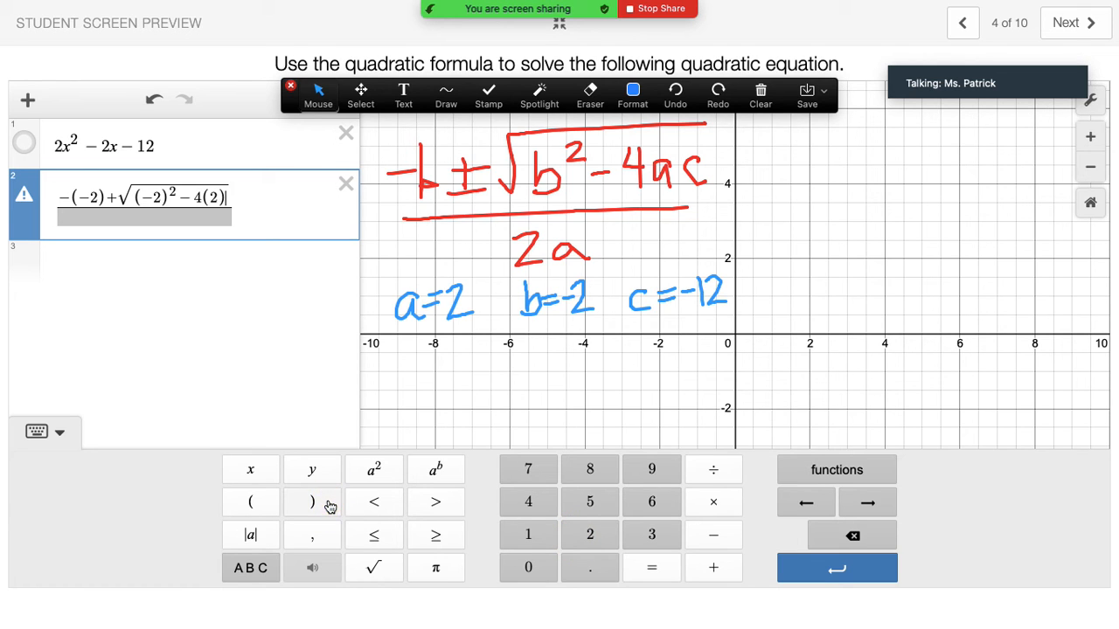
pyautogui.click(260, 509)
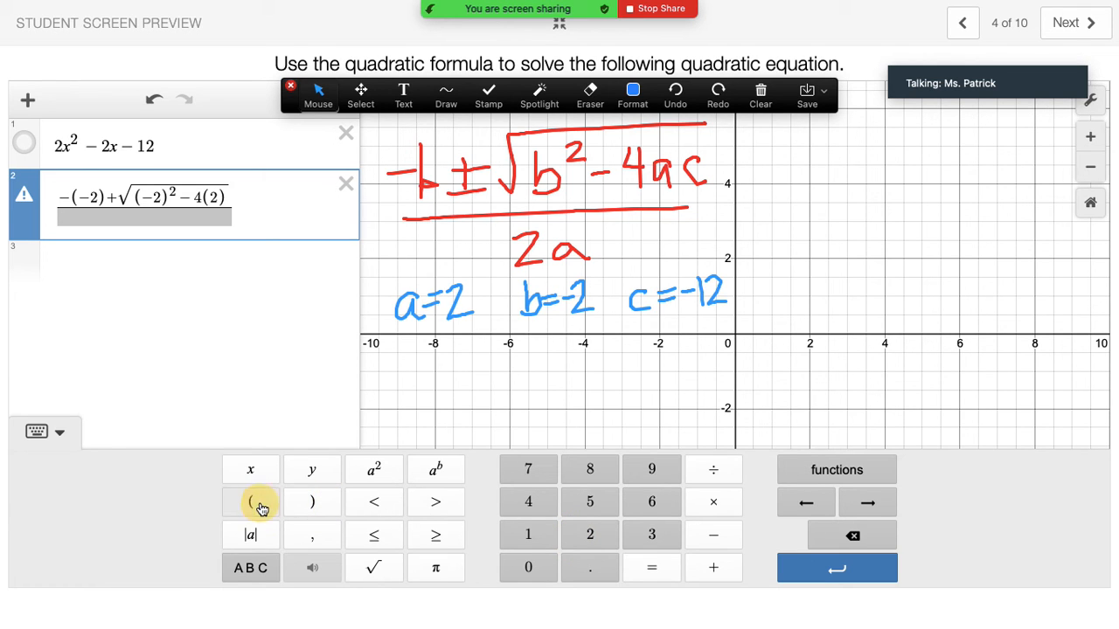
pyautogui.click(704, 542)
pyautogui.click(527, 536)
pyautogui.click(568, 535)
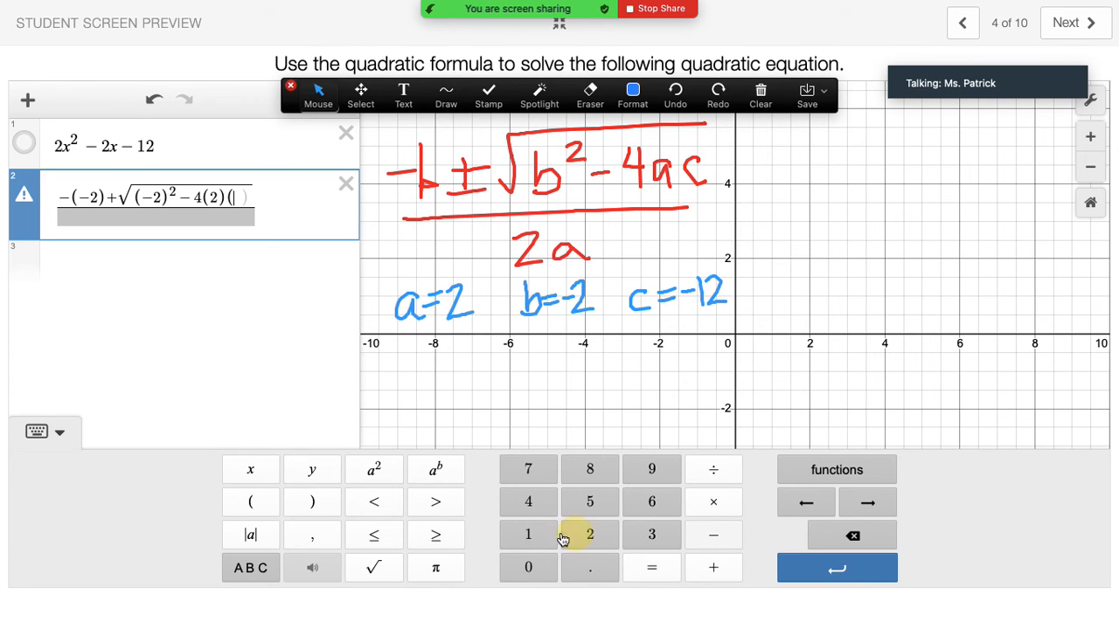
pyautogui.click(324, 507)
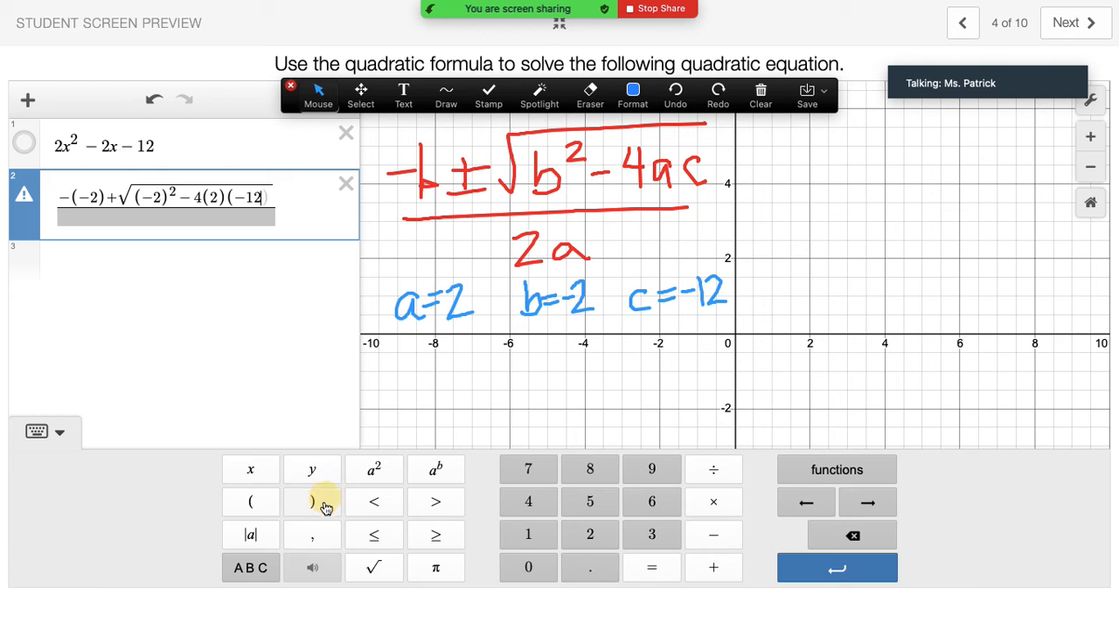
# Fill the denominator with 2(2) so the expression evaluates to 3.
pyautogui.click(164, 215)
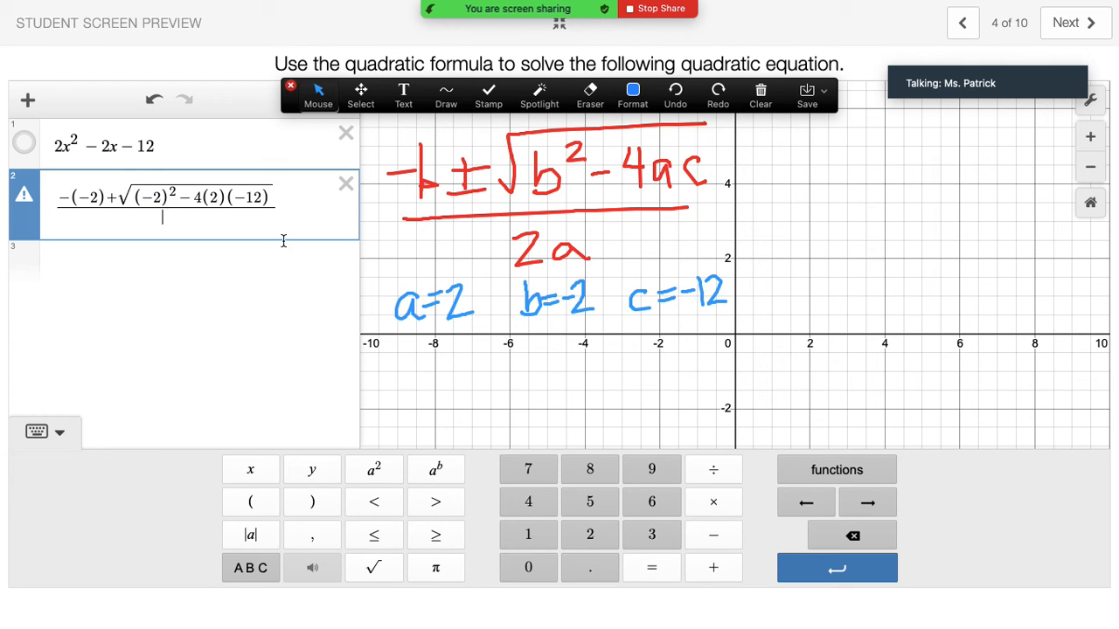
pyautogui.click(595, 538)
pyautogui.click(273, 508)
pyautogui.click(600, 539)
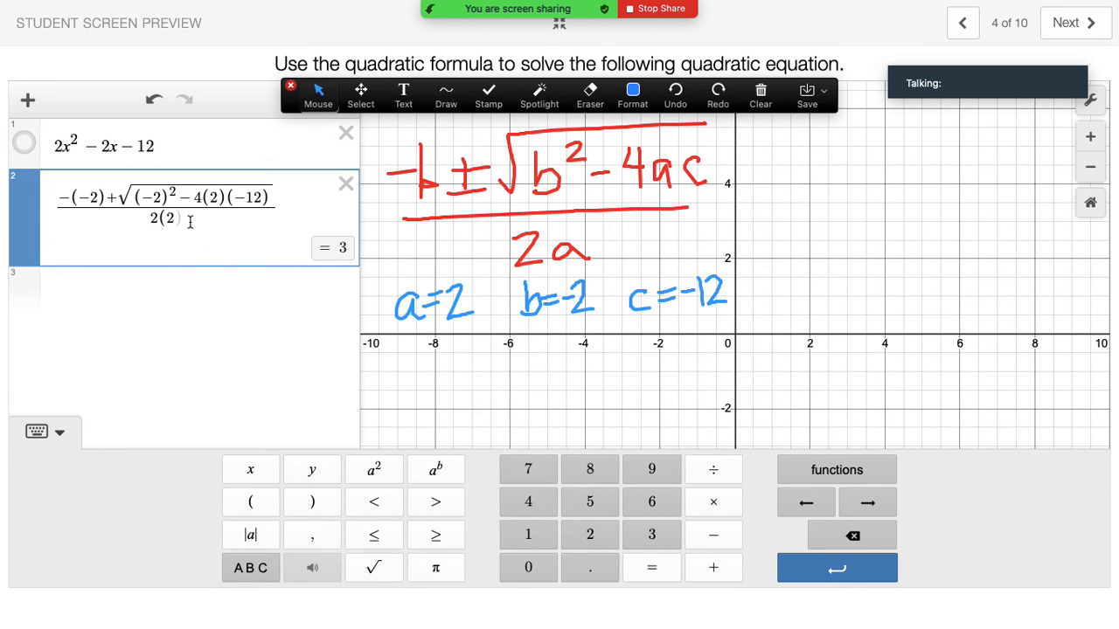
pyautogui.click(322, 504)
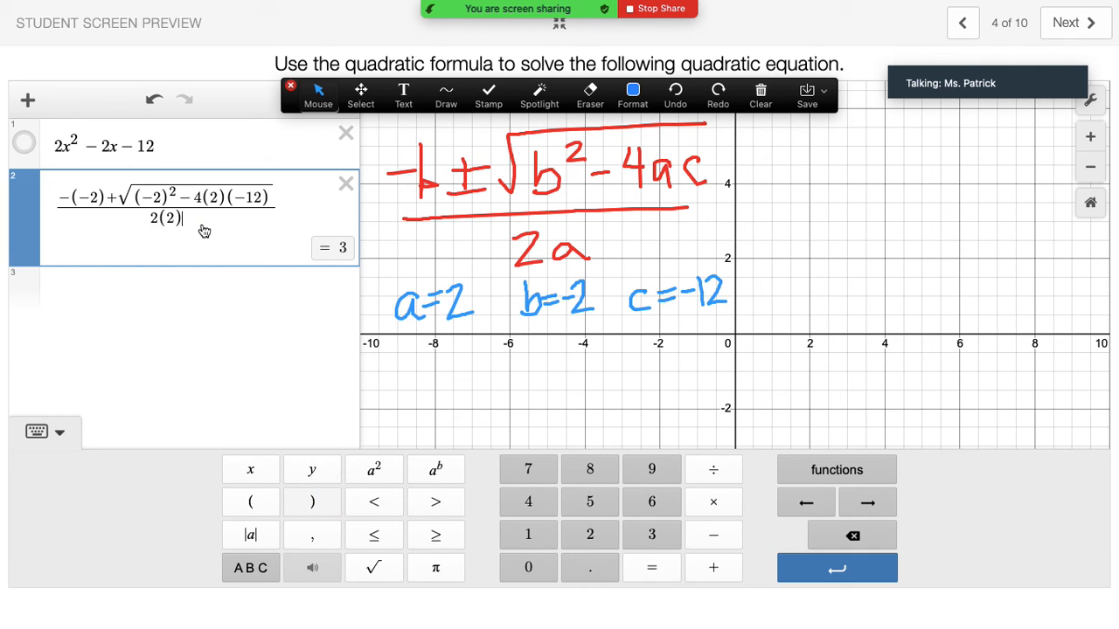
# Paste expression 2's formula into row 3 and change the + before the root to −.
pyautogui.moveTo(189, 212); pyautogui.dragTo(79, 198)
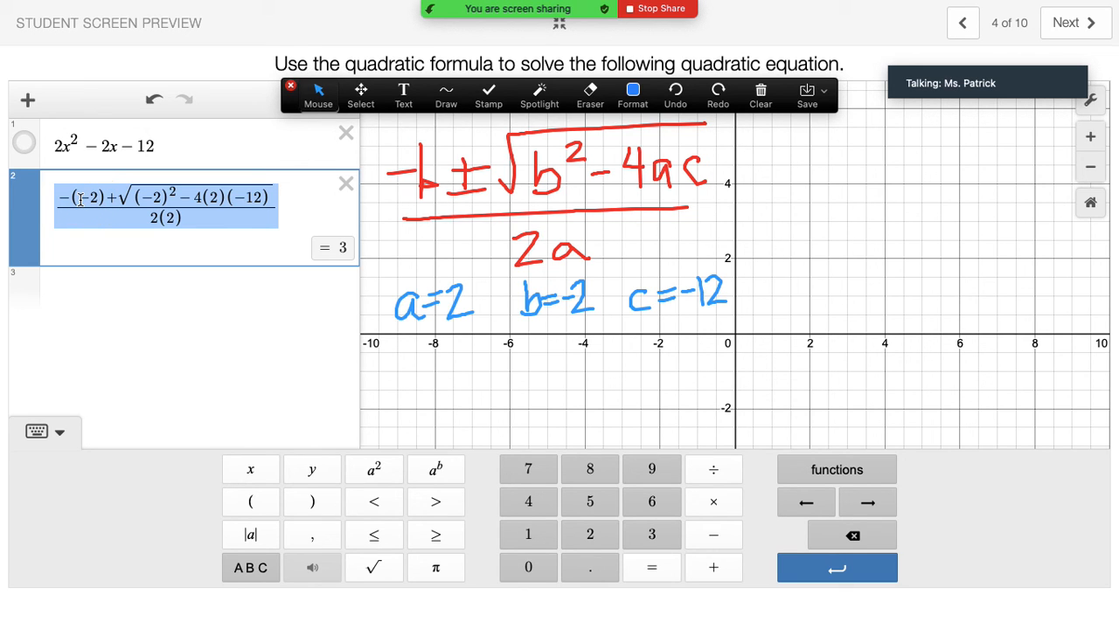
pyautogui.click(87, 285)
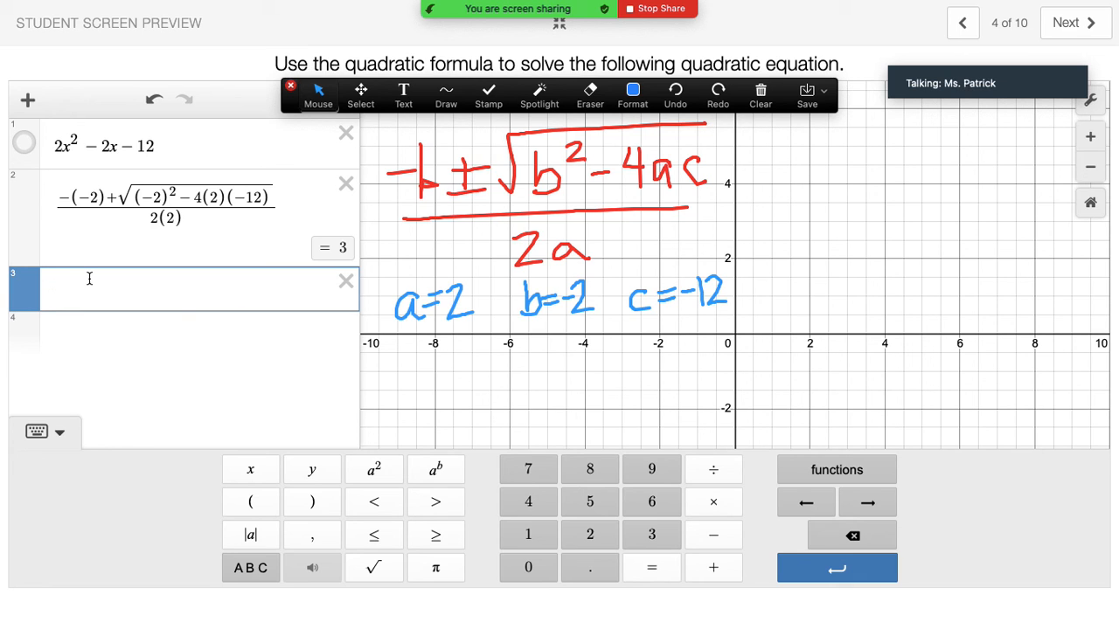
pyautogui.write('-(-2)+√((-2)^2-4(2)(-12))/2(2)')
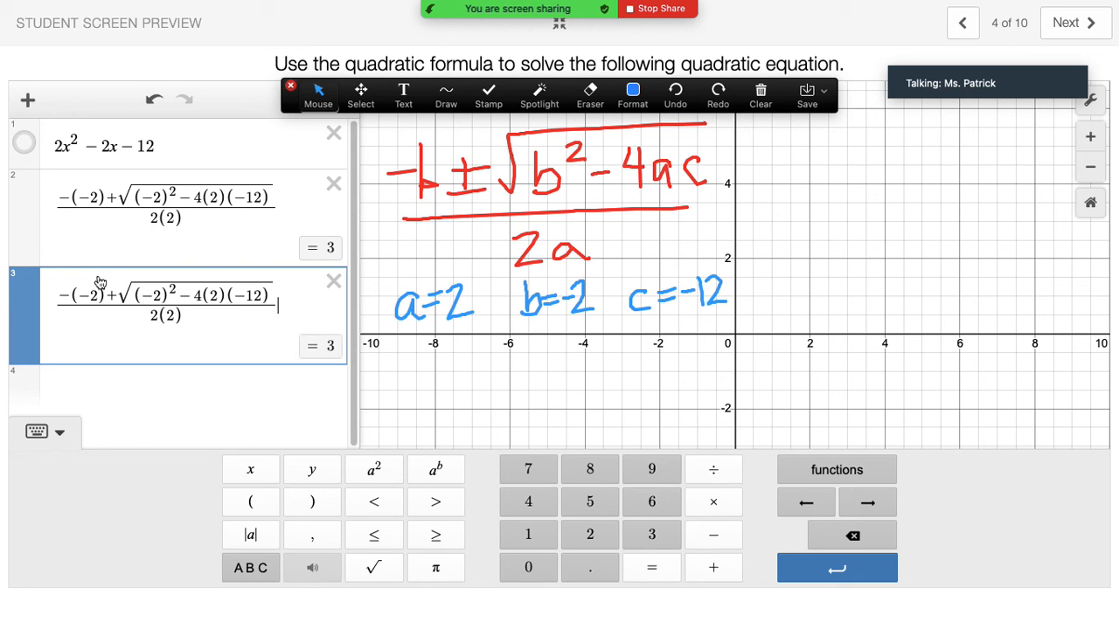
pyautogui.click(113, 294)
pyautogui.press('BackSpace')
pyautogui.write('-')
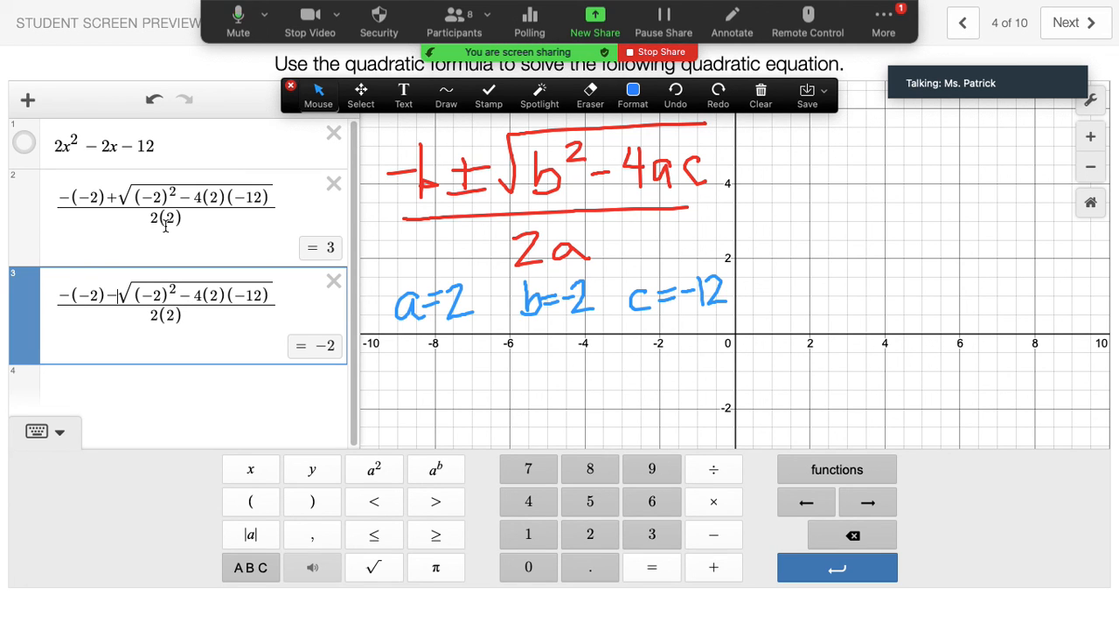
# Show the parabola 2x²−2x−12 and label its x-intercept at (−2, 0).
pyautogui.click(23, 143)
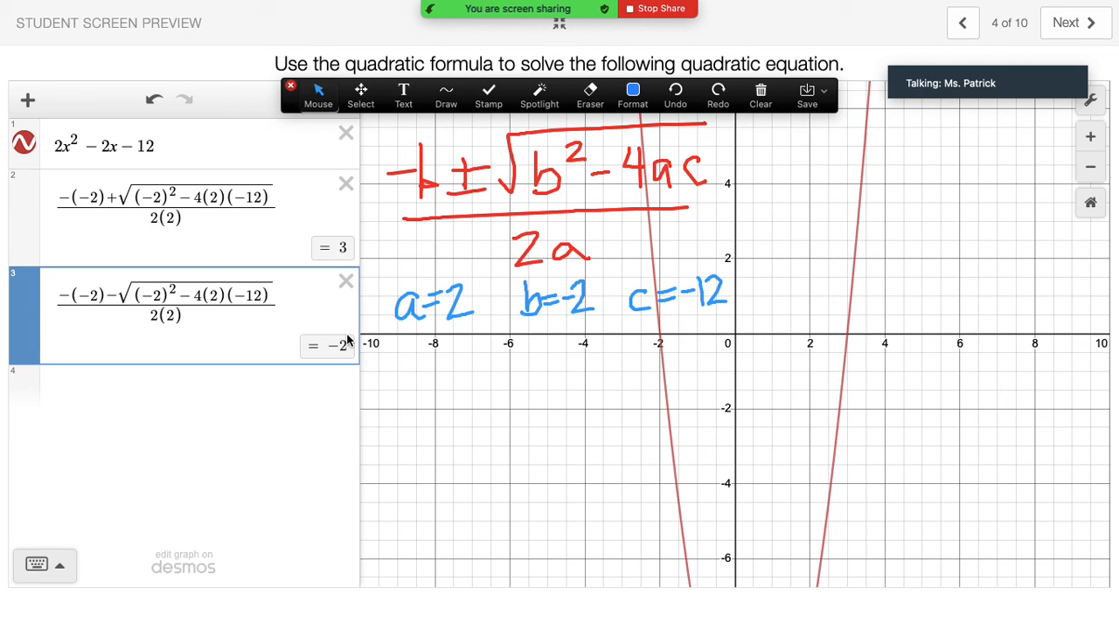
pyautogui.click(660, 339)
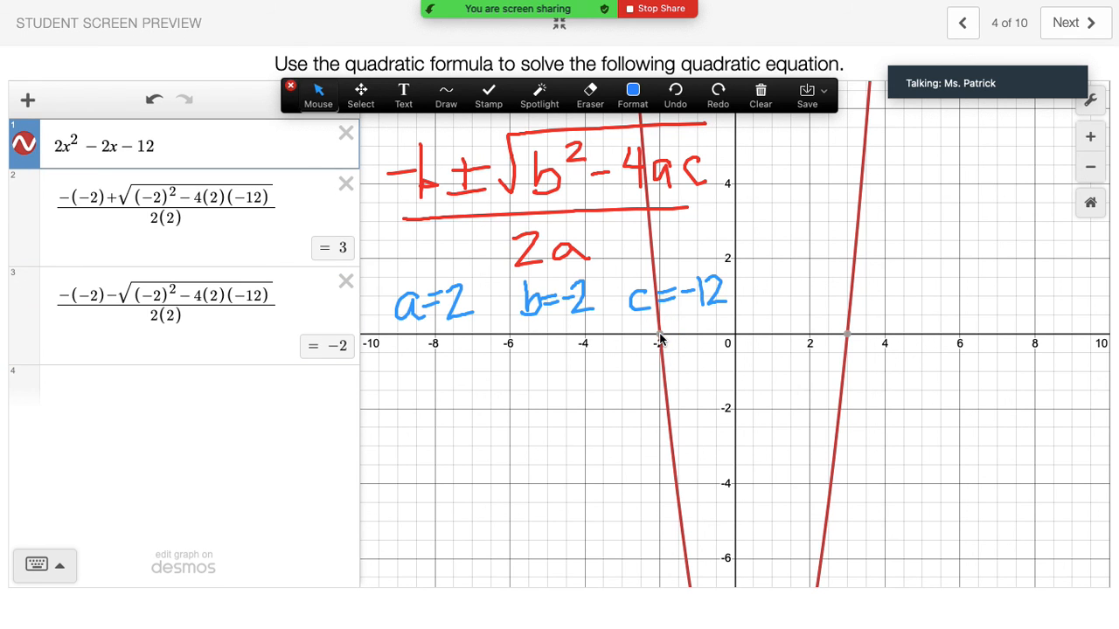
pyautogui.click(661, 340)
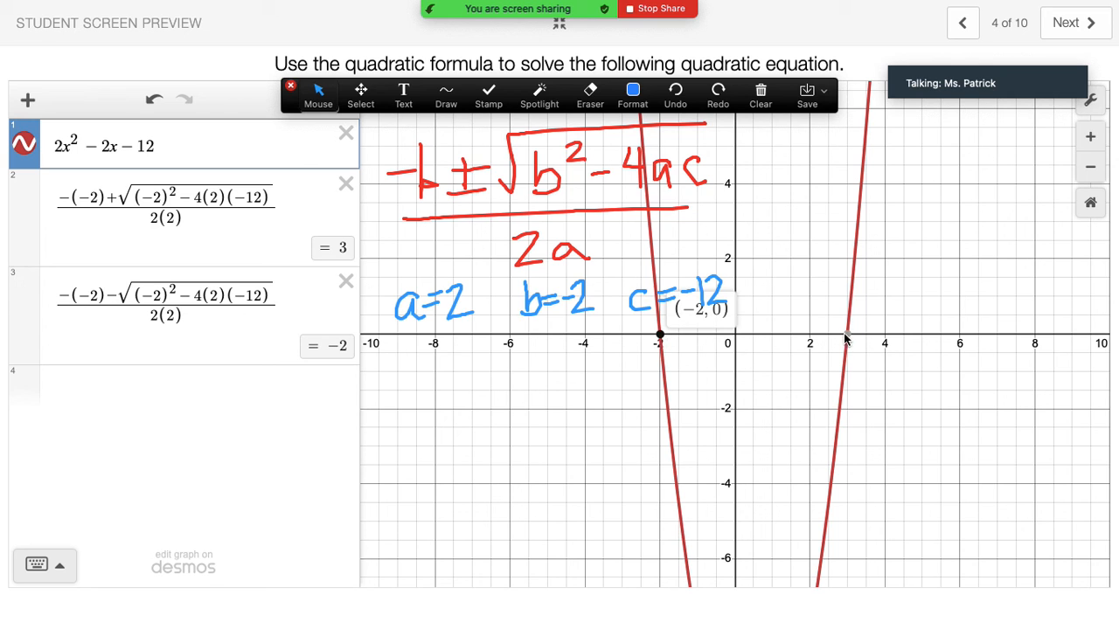
pyautogui.moveTo(848, 339)
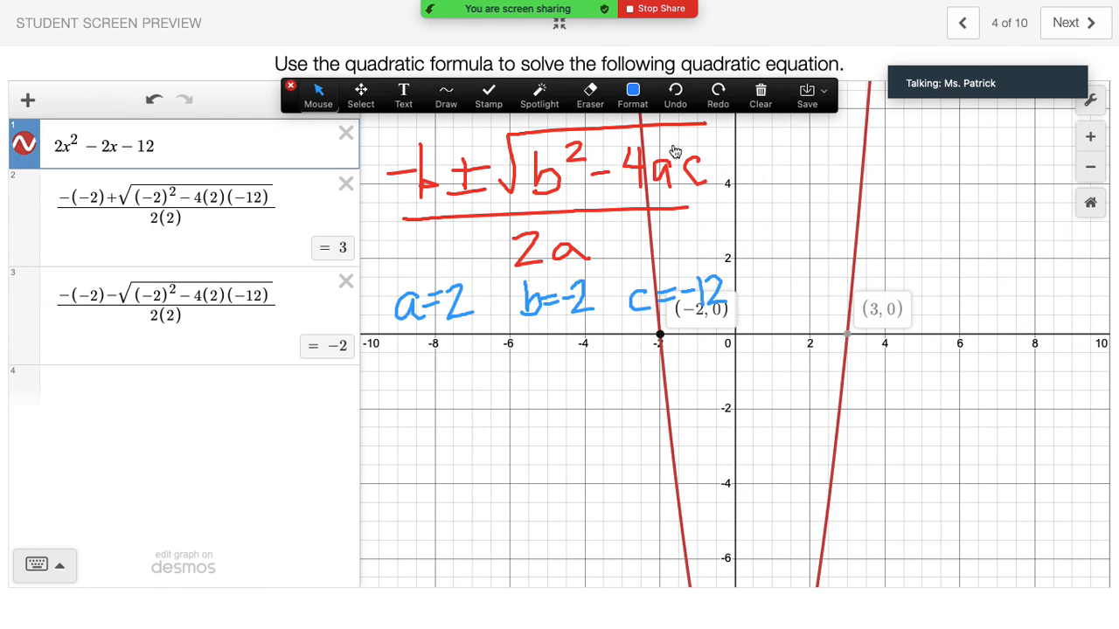
pyautogui.moveTo(568, 23)
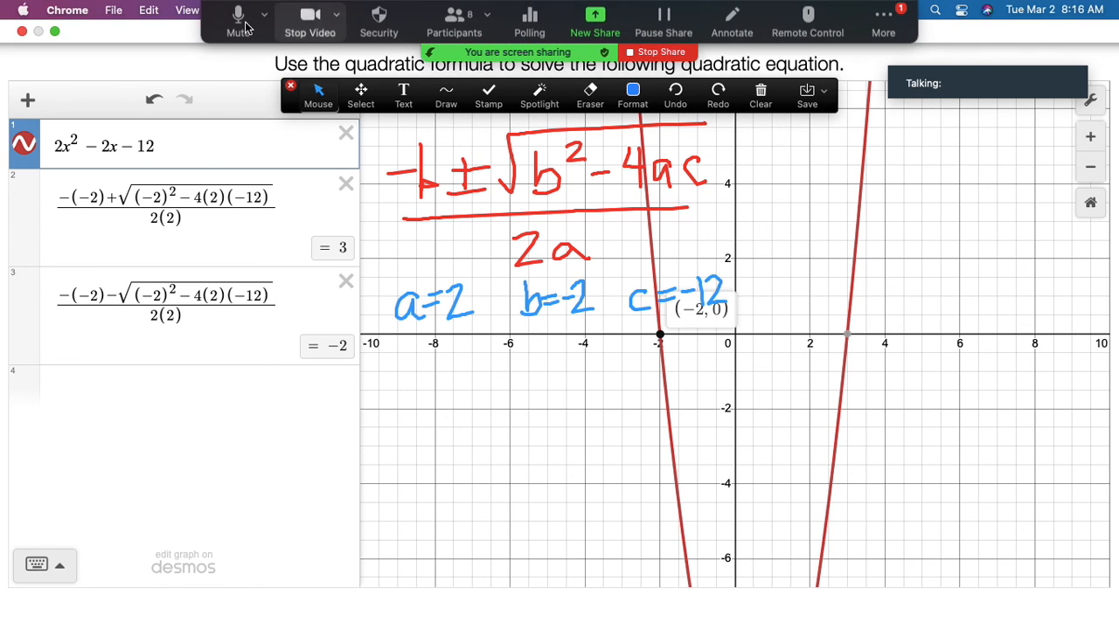
pyautogui.moveTo(264, 68); pyautogui.dragTo(258, 171)
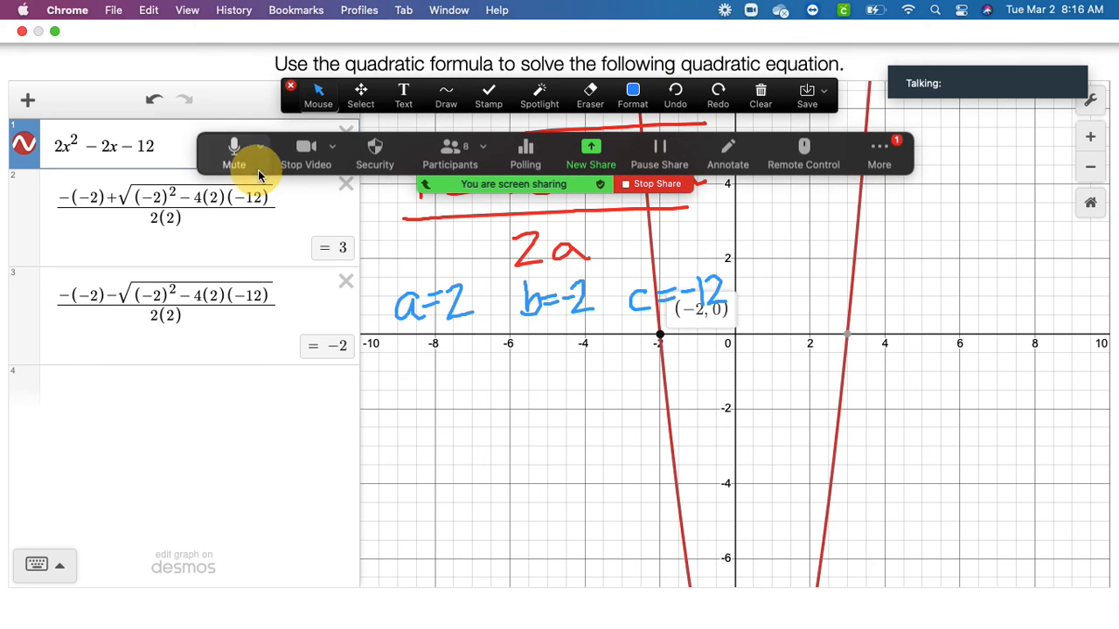